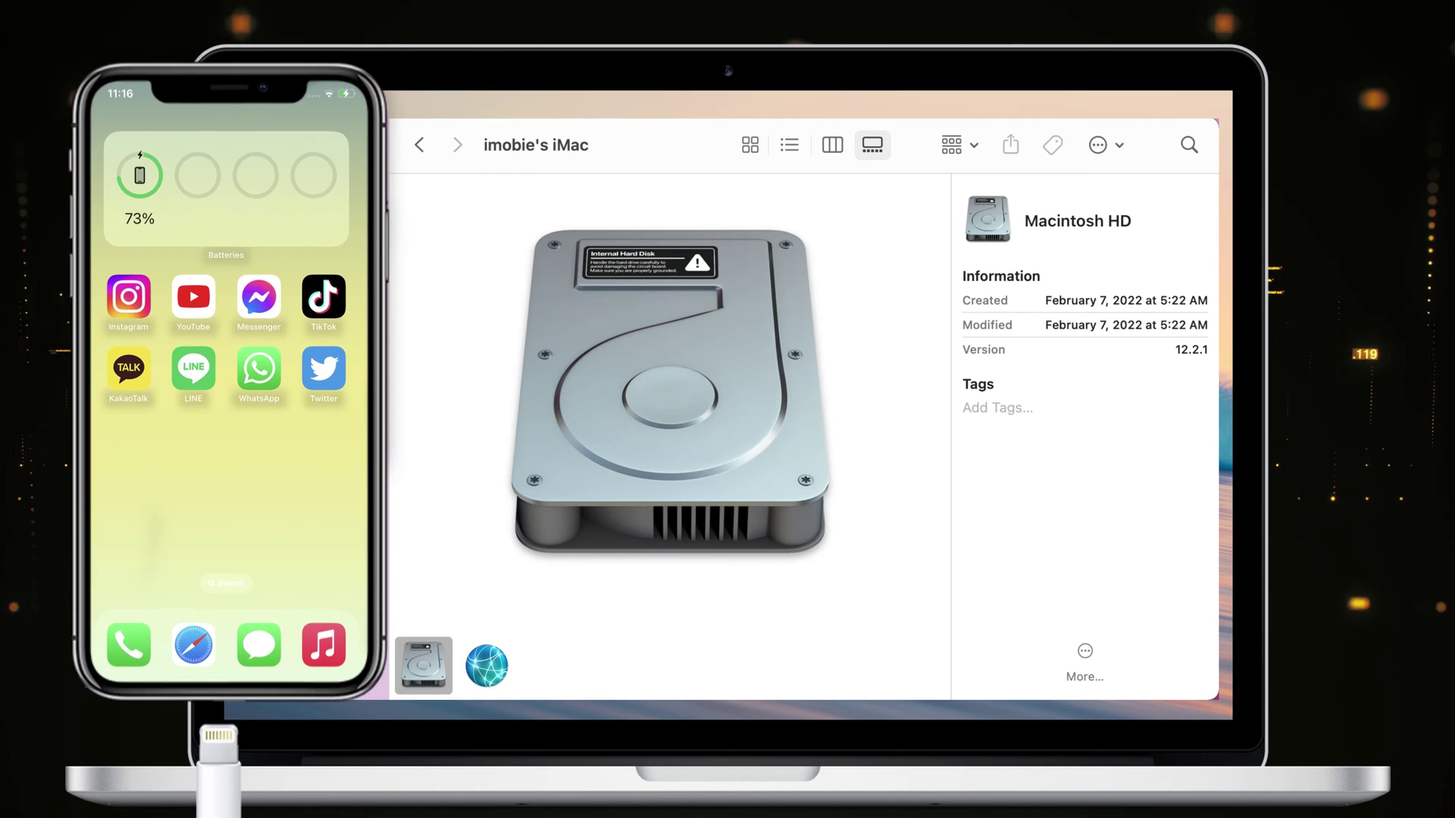
# - Back up the iPhone to this Mac in Finder, then select today's backup under Manage Backups
pyautogui.click(303, 307)
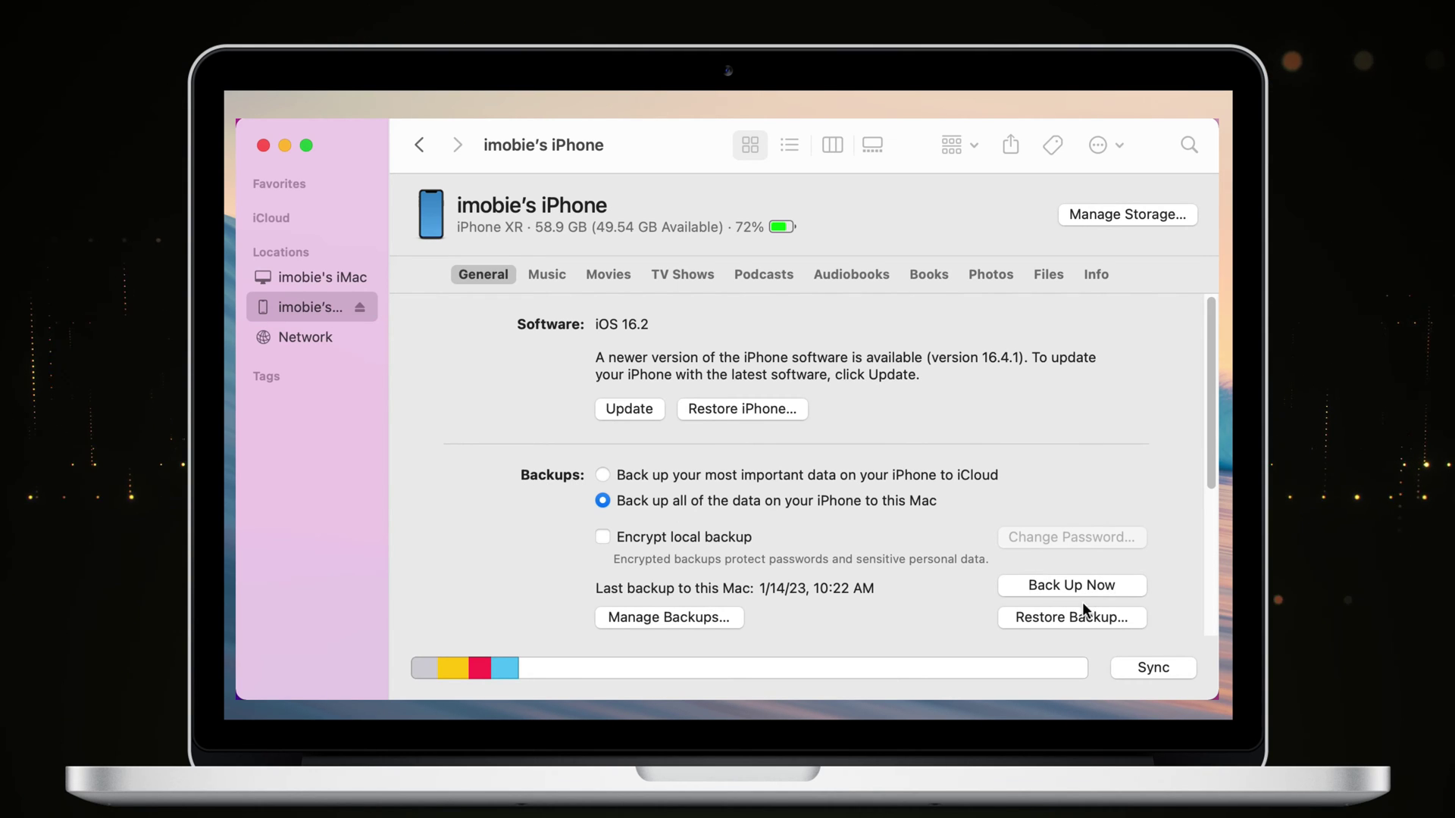
pyautogui.click(1061, 580)
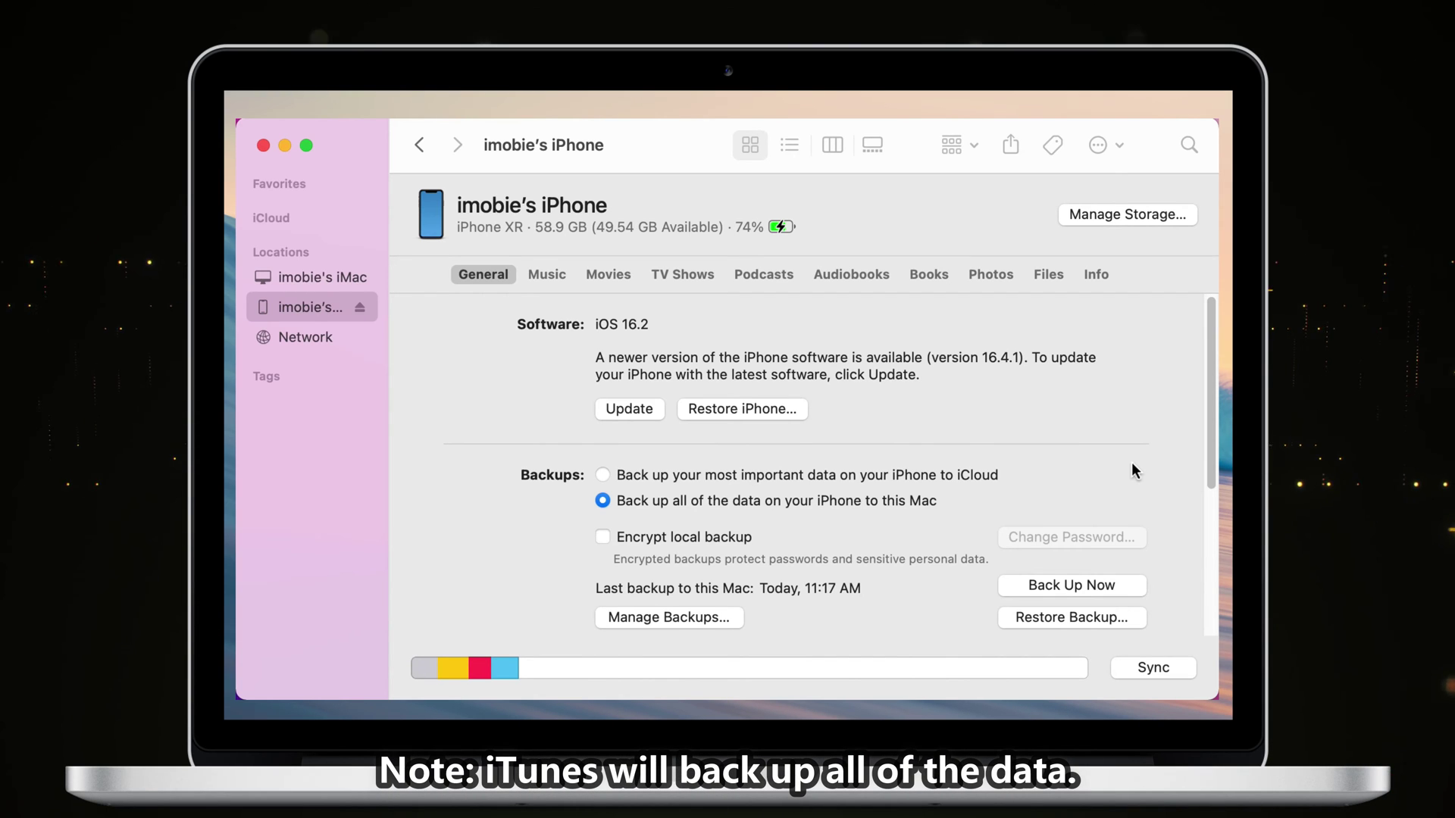
pyautogui.click(665, 620)
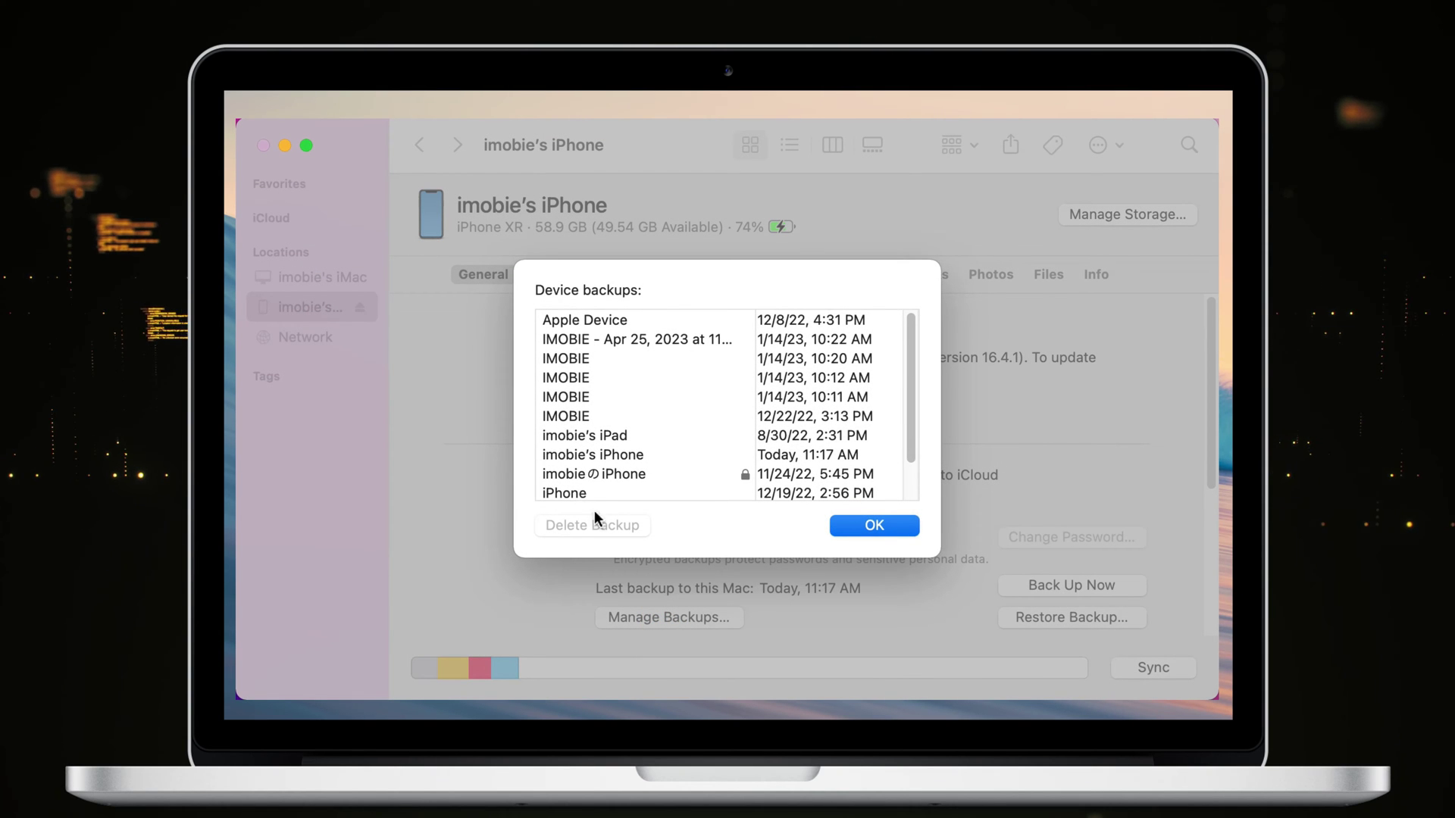
pyautogui.click(795, 457)
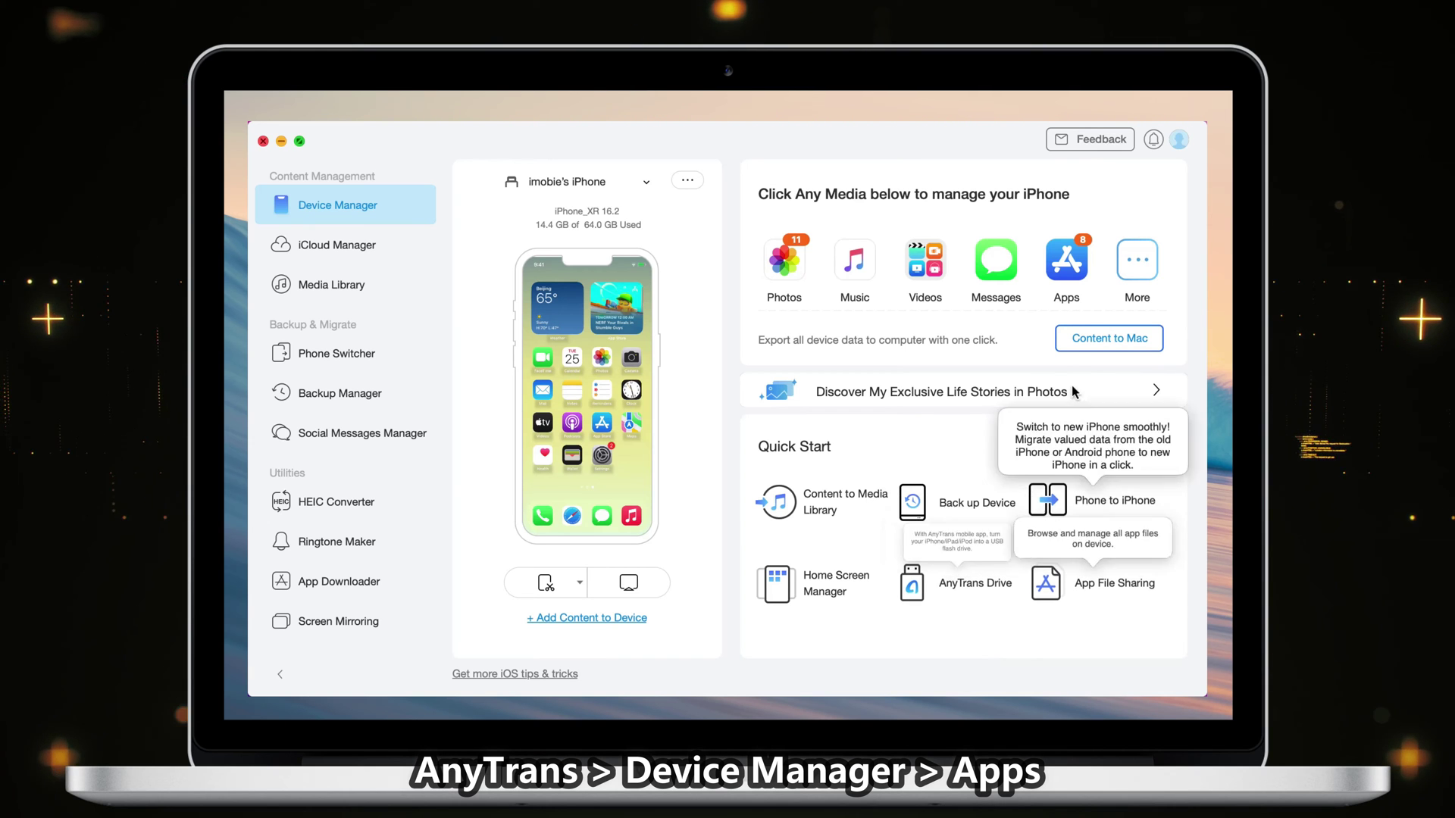
# - Select all eight iPhone apps and download them to the App Library
pyautogui.click(1067, 259)
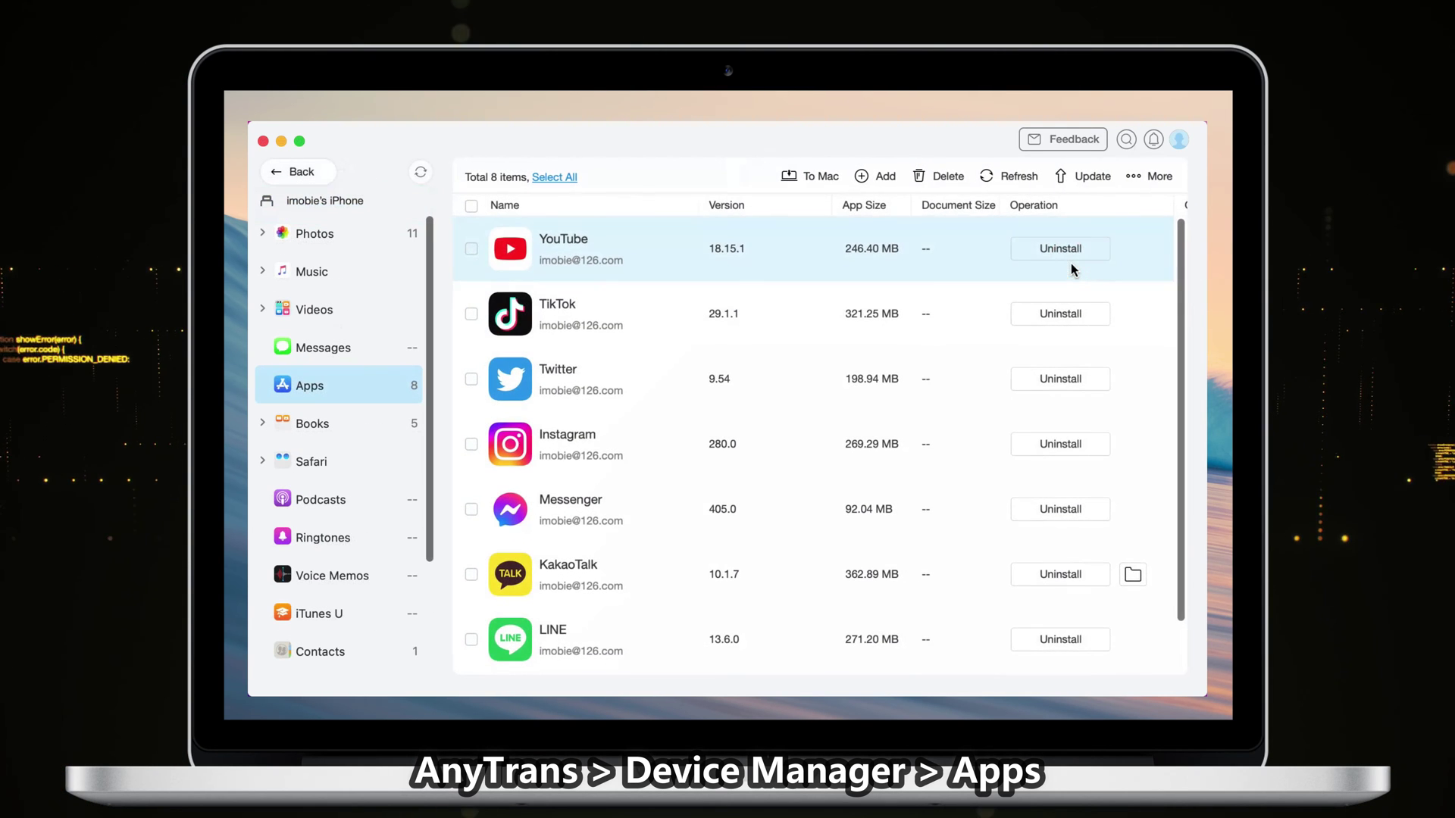
pyautogui.click(546, 179)
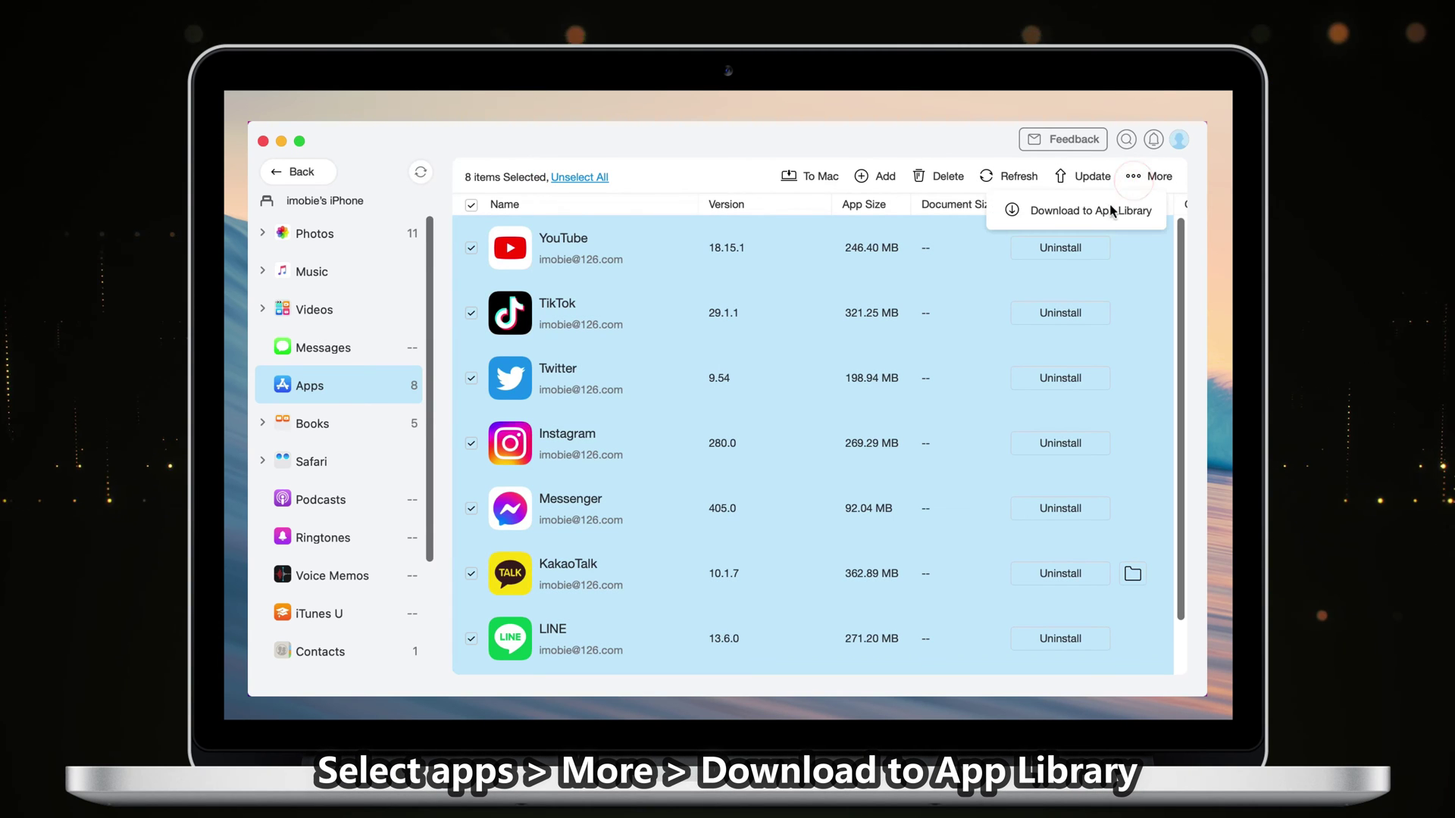
pyautogui.click(1091, 211)
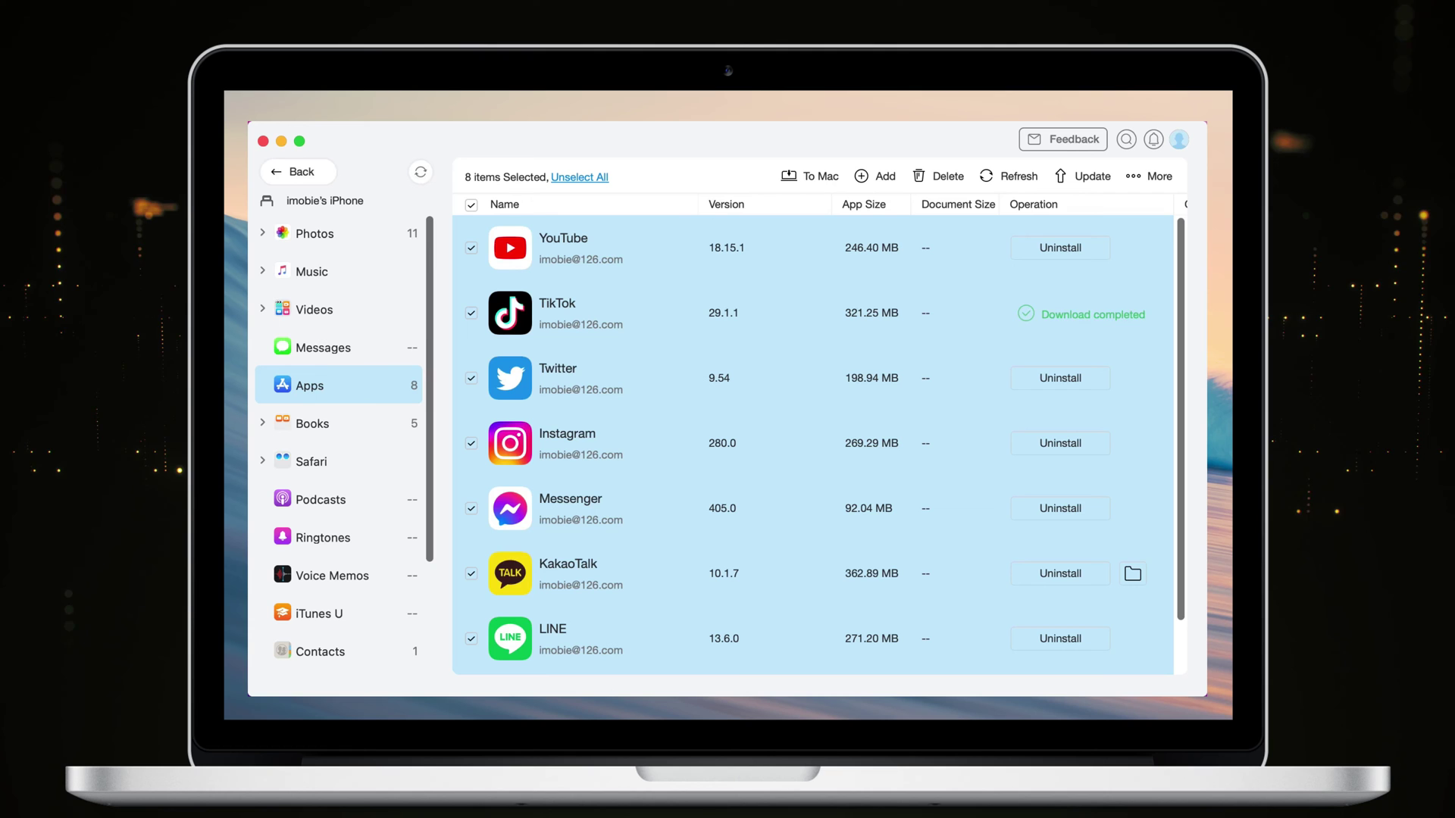
# - Show App Downloader's App Library listing YouTube, TikTok, Instagram and KakaoTalk
pyautogui.click(300, 171)
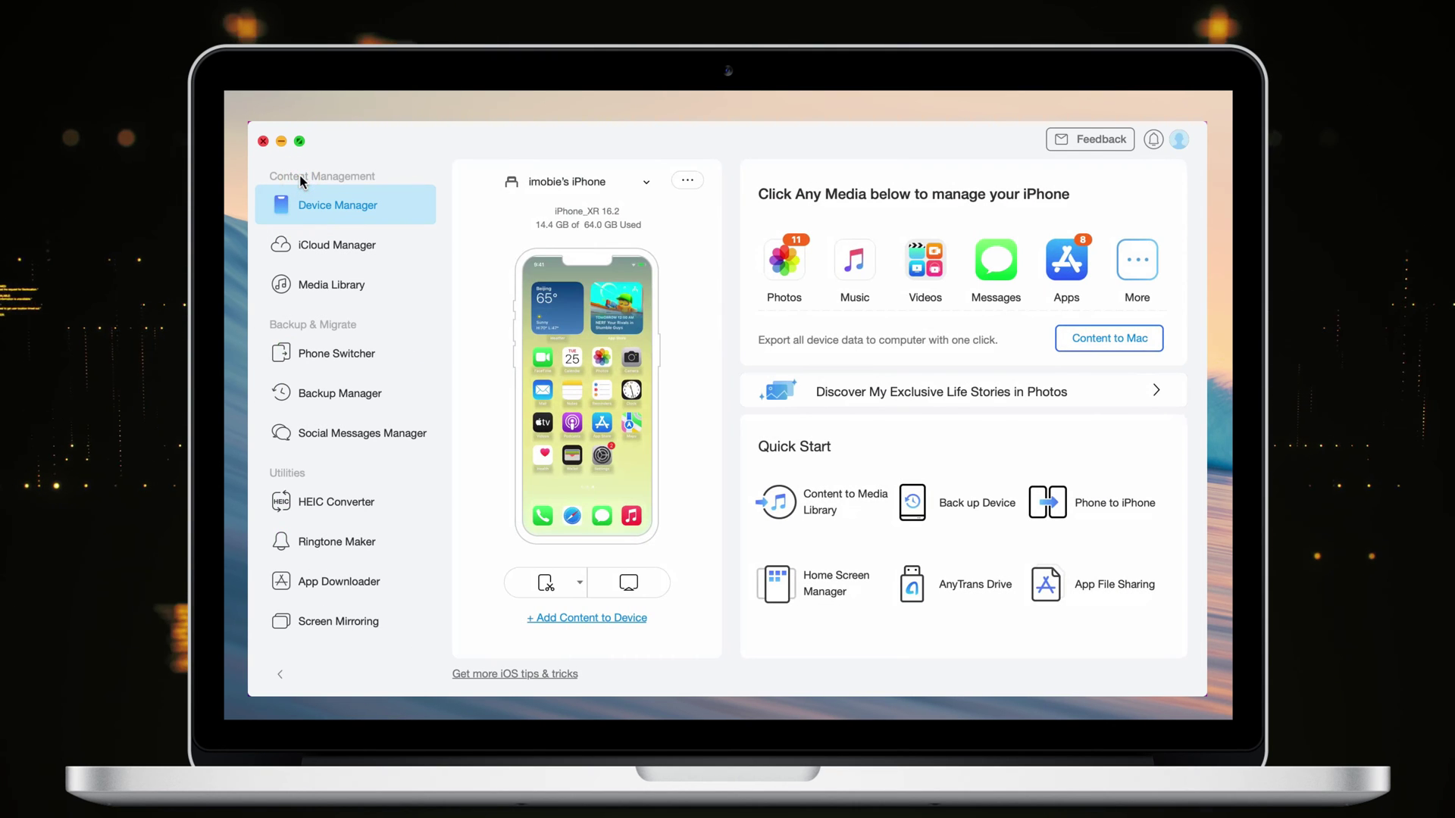
pyautogui.click(372, 585)
pyautogui.click(712, 175)
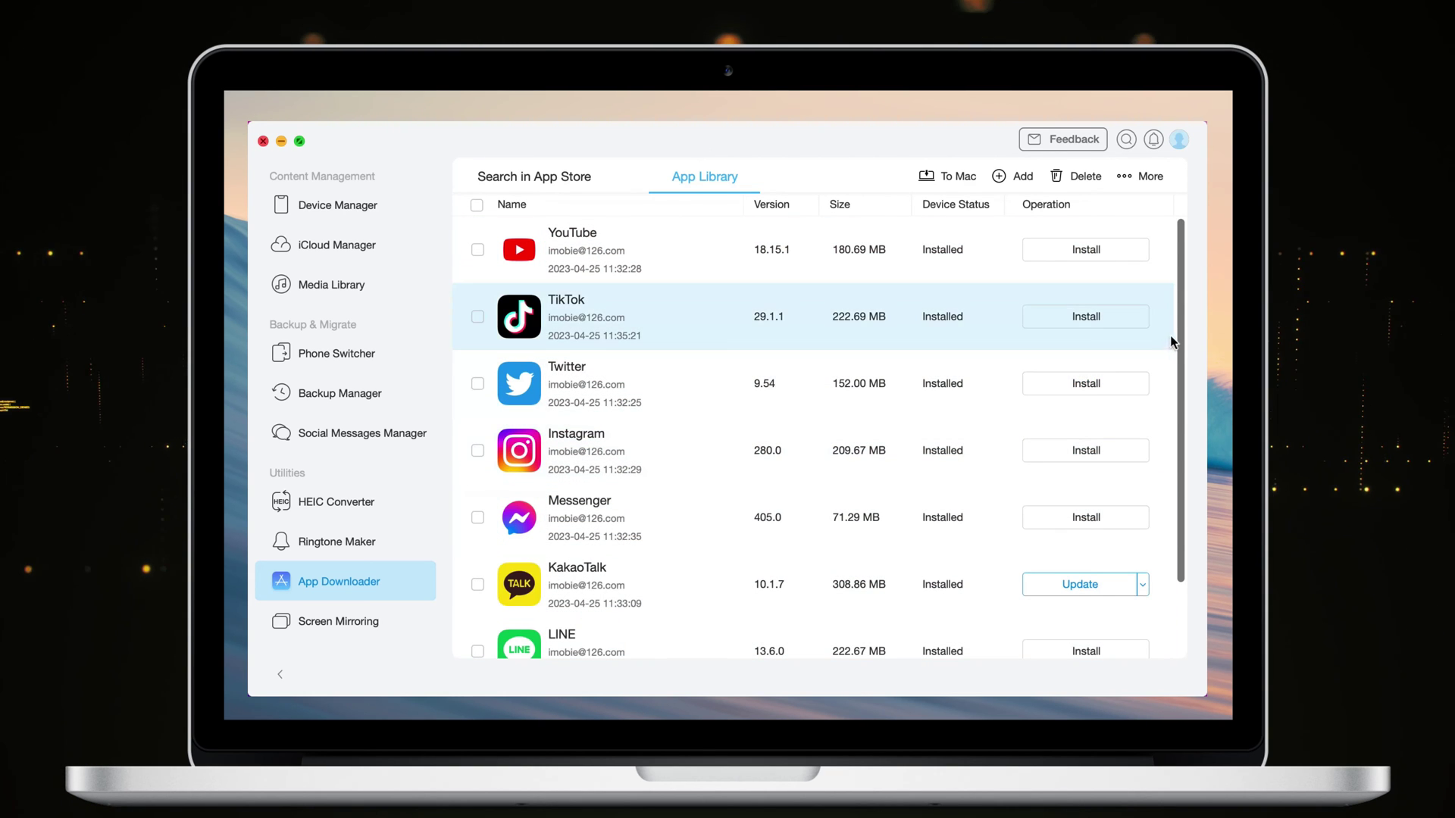
pyautogui.moveTo(1179, 339)
pyautogui.mouseDown()
pyautogui.moveTo(1183, 375)
pyautogui.moveTo(1182, 311)
pyautogui.mouseUp()
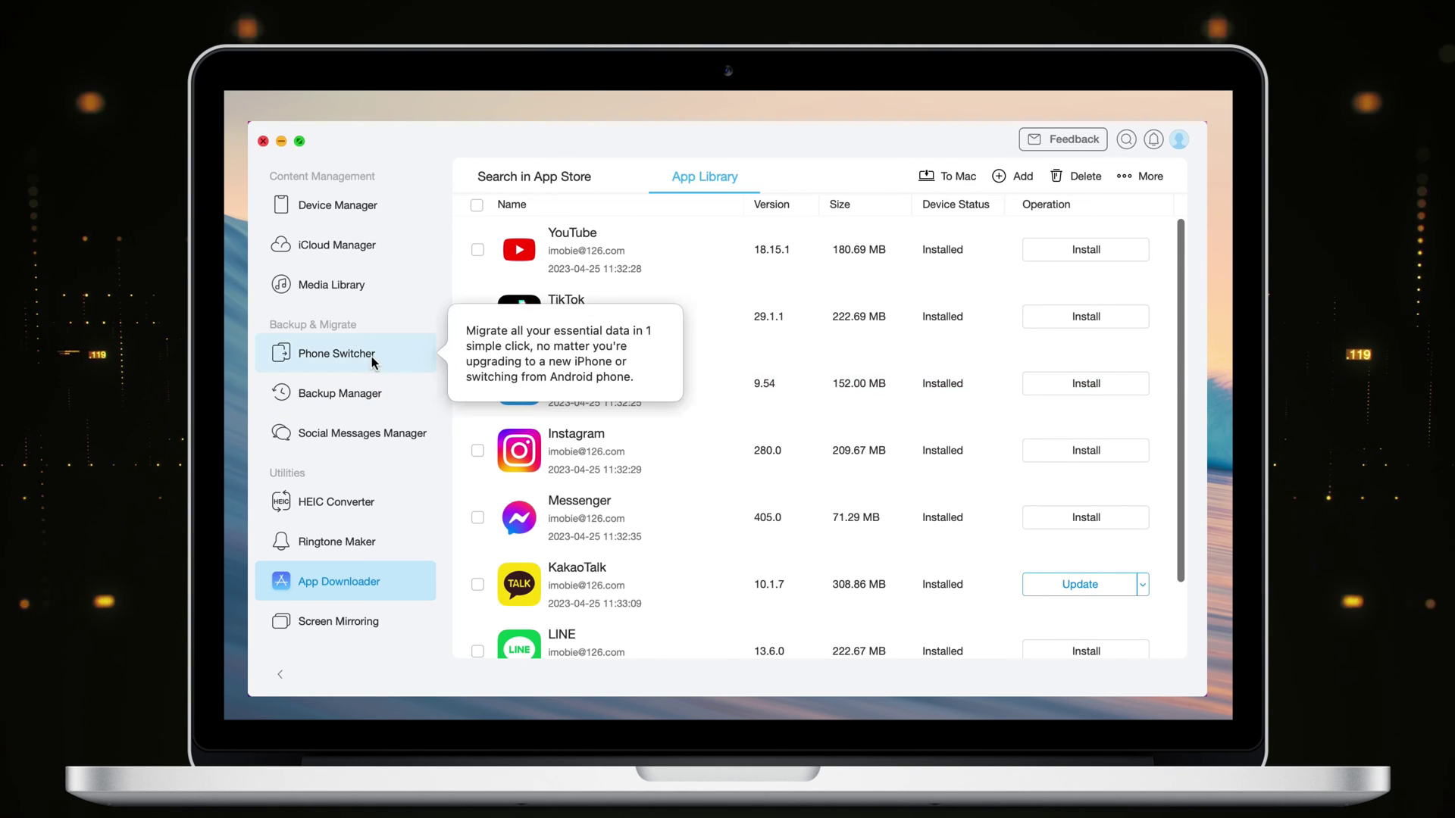
# - Back up the iPhone's WhatsApp data to this Mac with Social Messages Manager
pyautogui.click(350, 426)
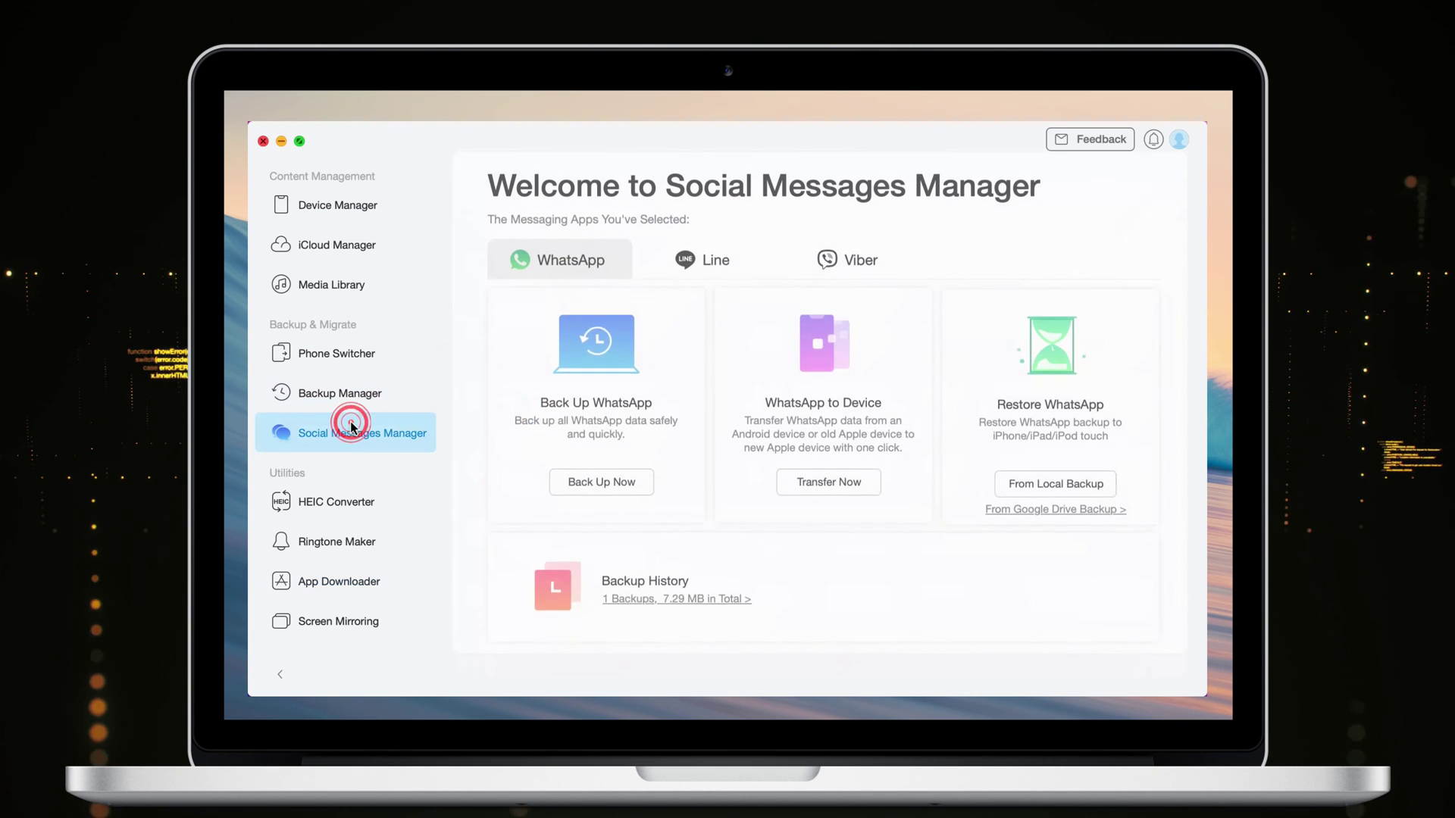
pyautogui.click(612, 493)
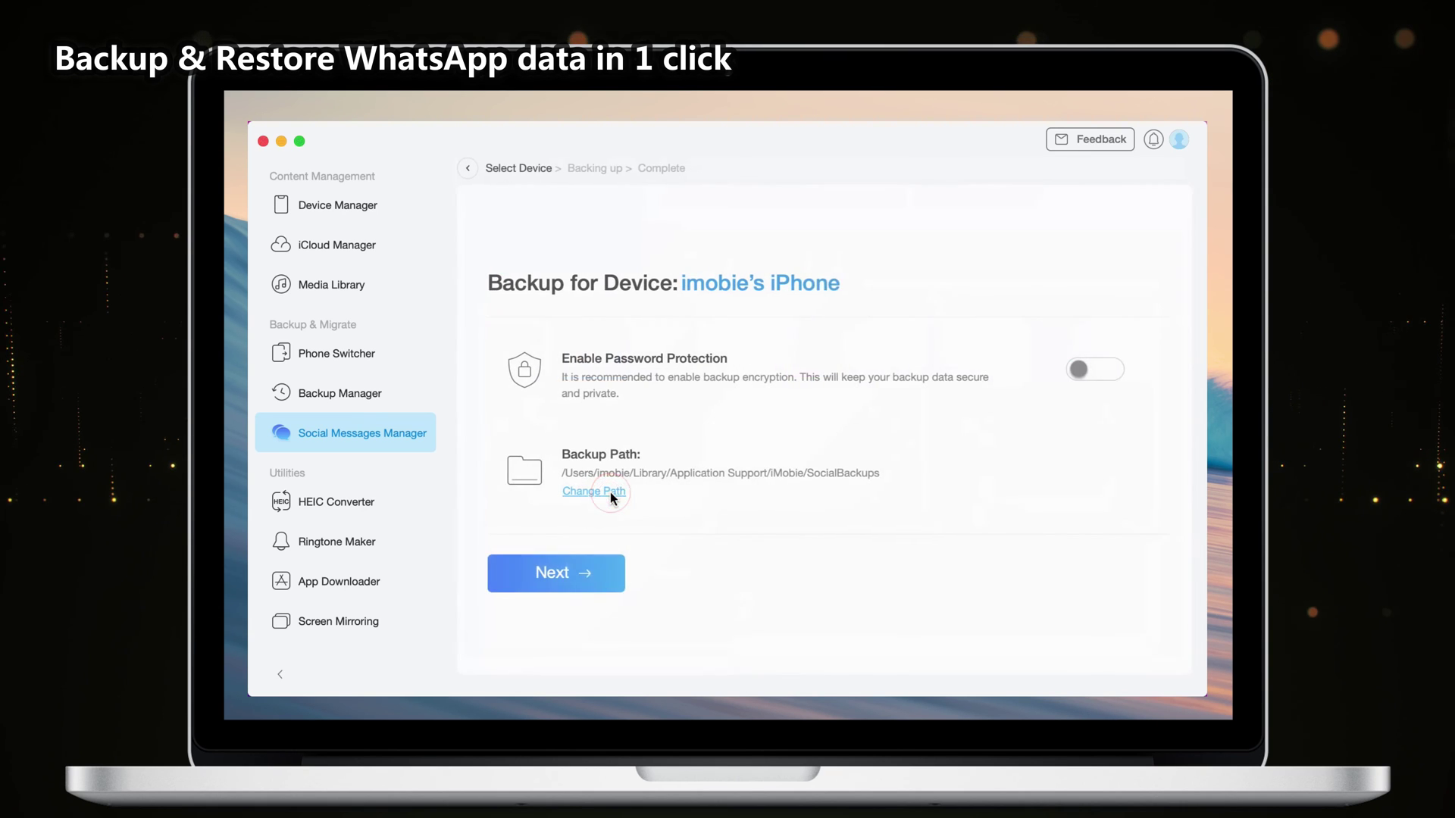
pyautogui.click(545, 575)
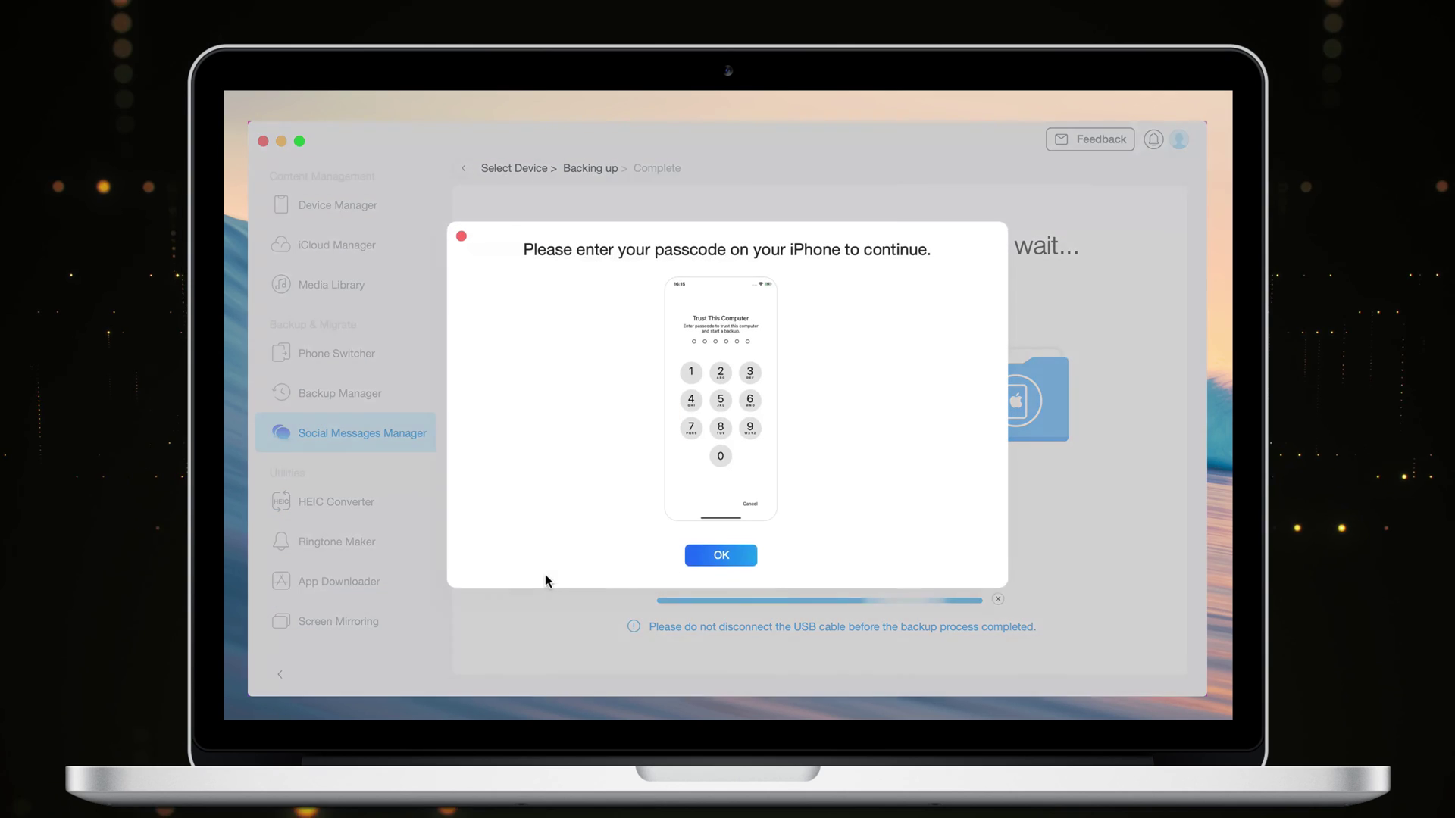
pyautogui.click(733, 567)
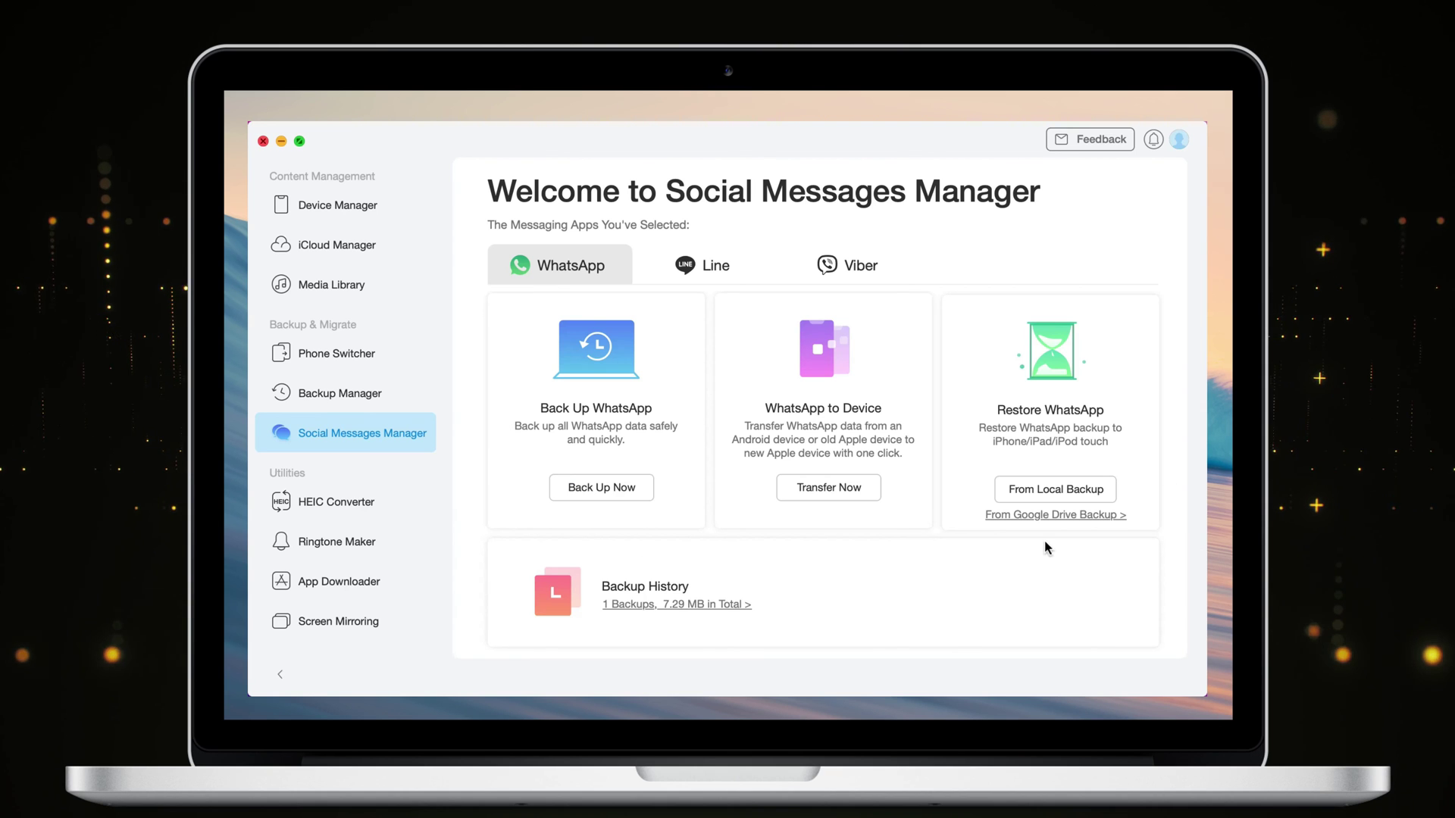
# - Select the 7.29 MB local WhatsApp backup to restore to imobie's iPhone
pyautogui.click(1055, 488)
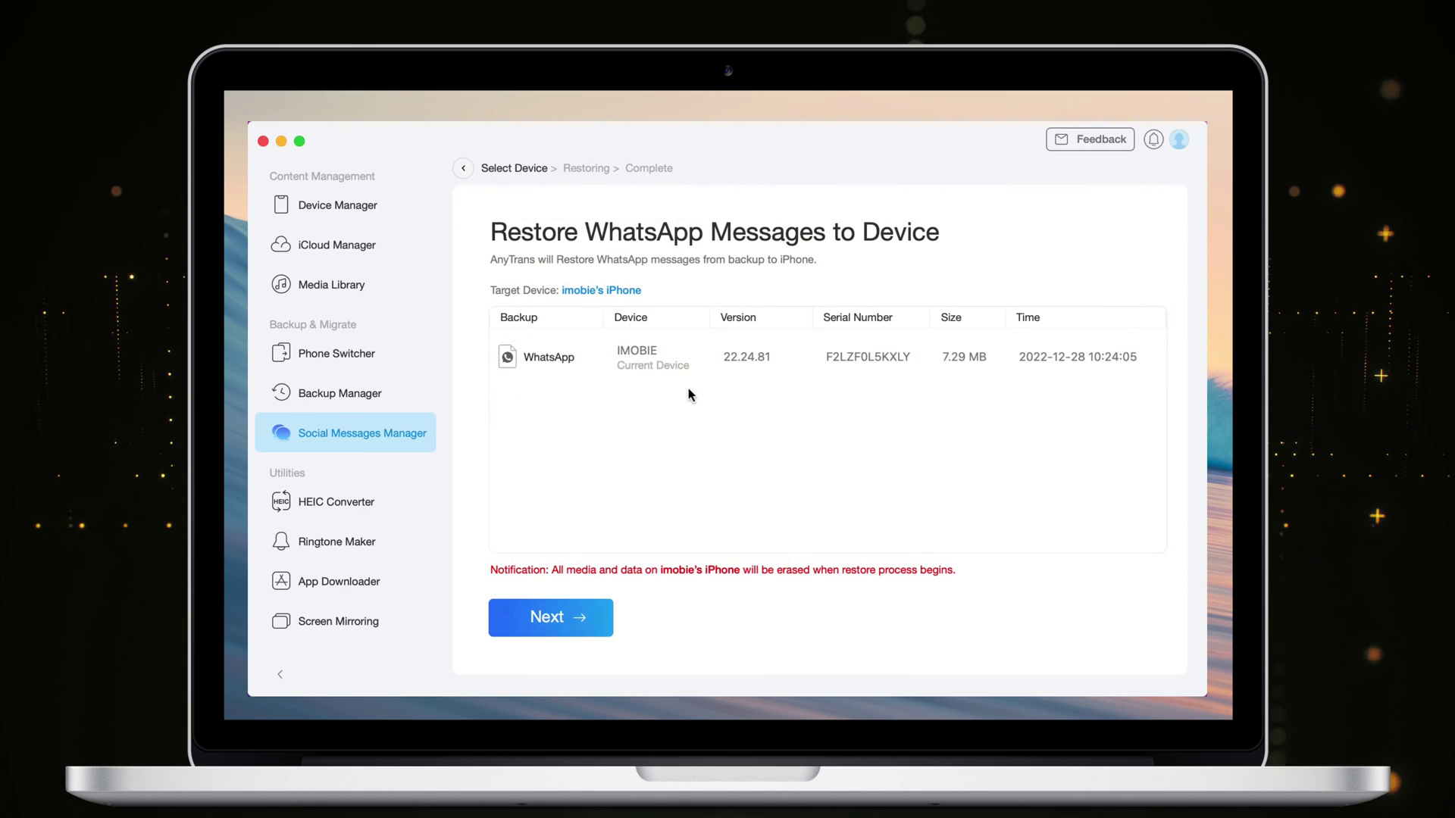
pyautogui.click(782, 358)
pyautogui.click(844, 369)
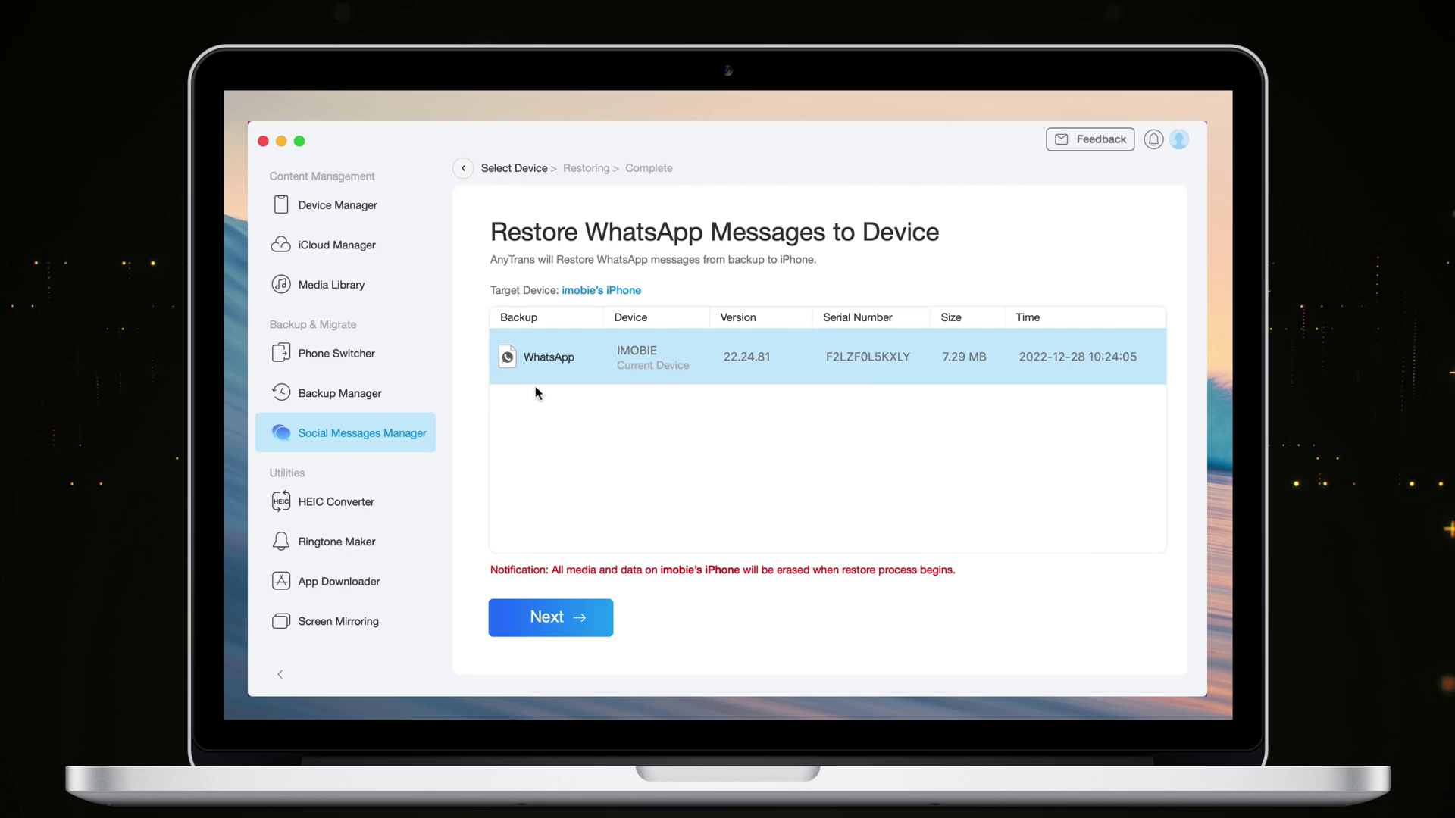